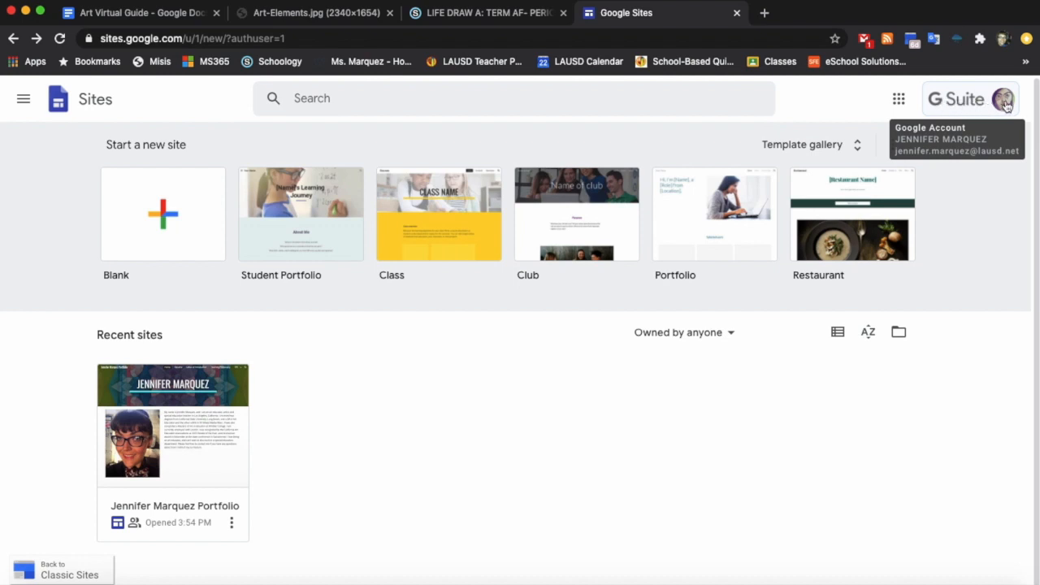
Check which Google account is signed in before starting the site
click(959, 101)
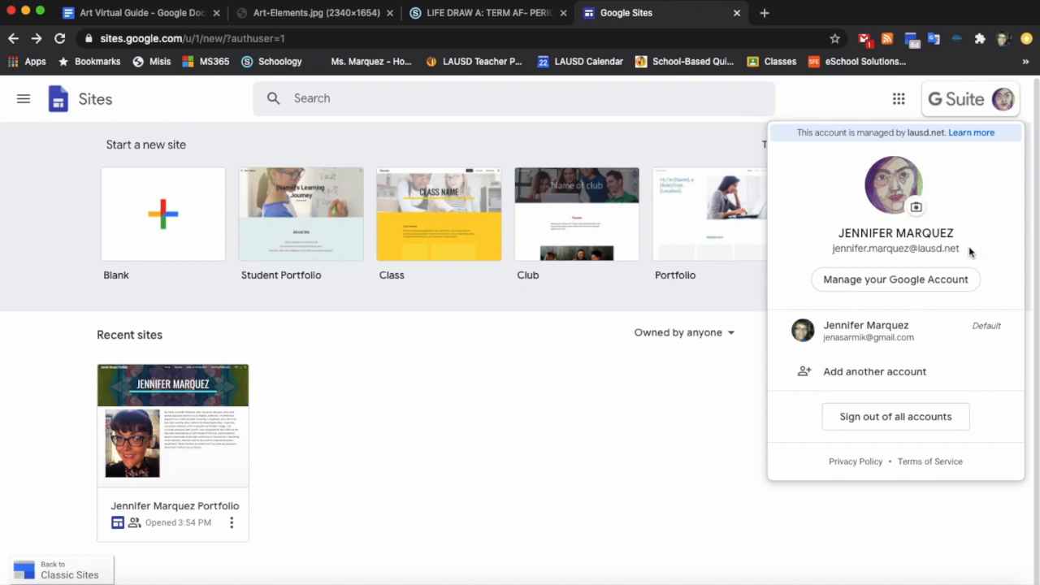
click(1004, 102)
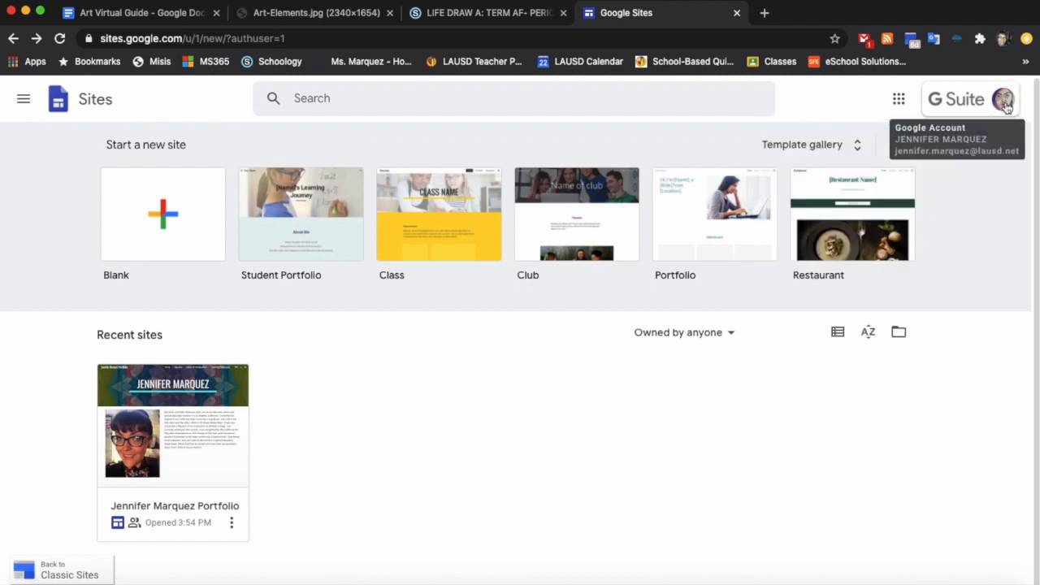
click(897, 103)
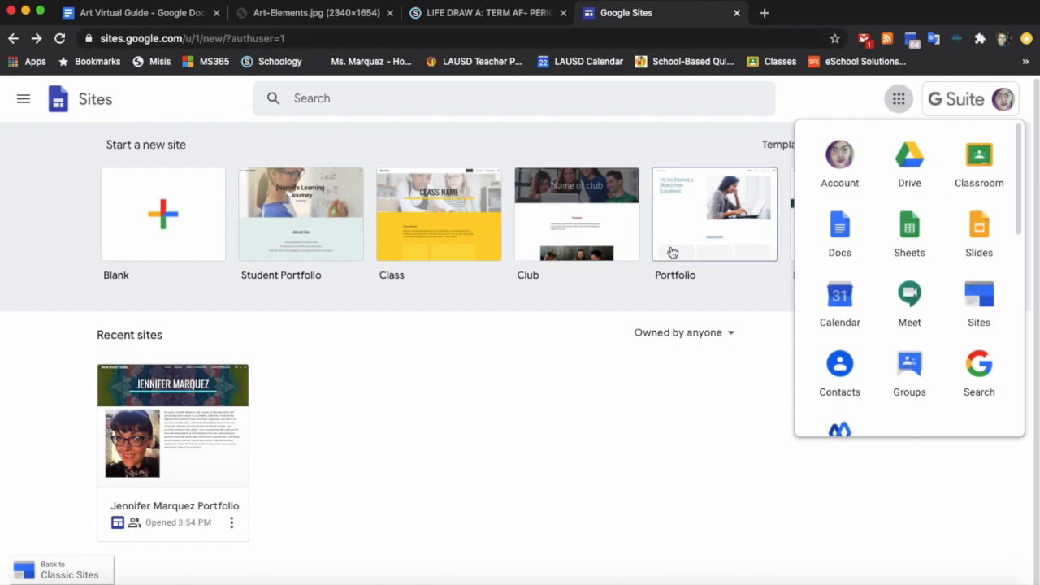
click(978, 294)
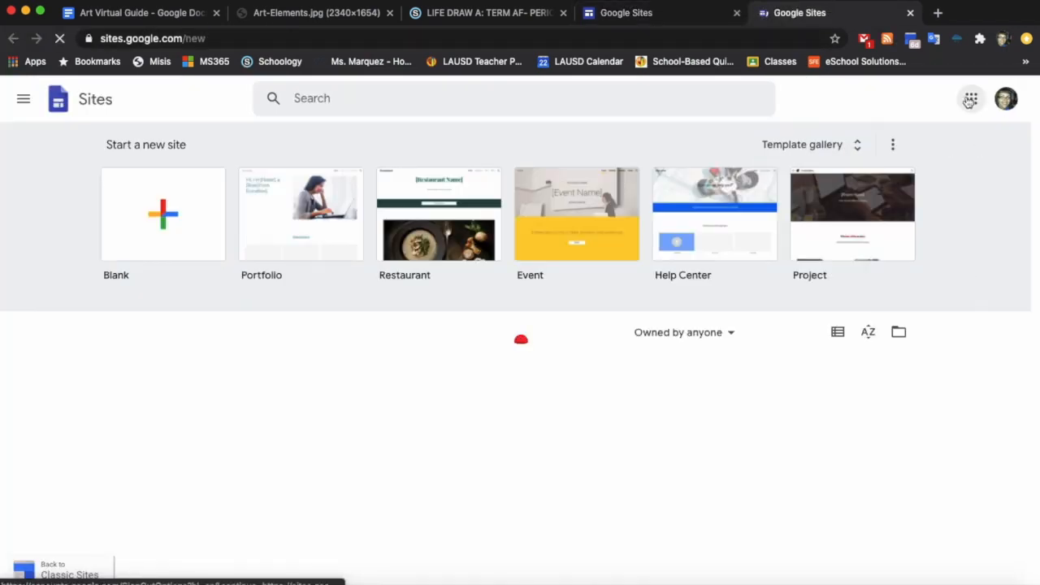
click(910, 12)
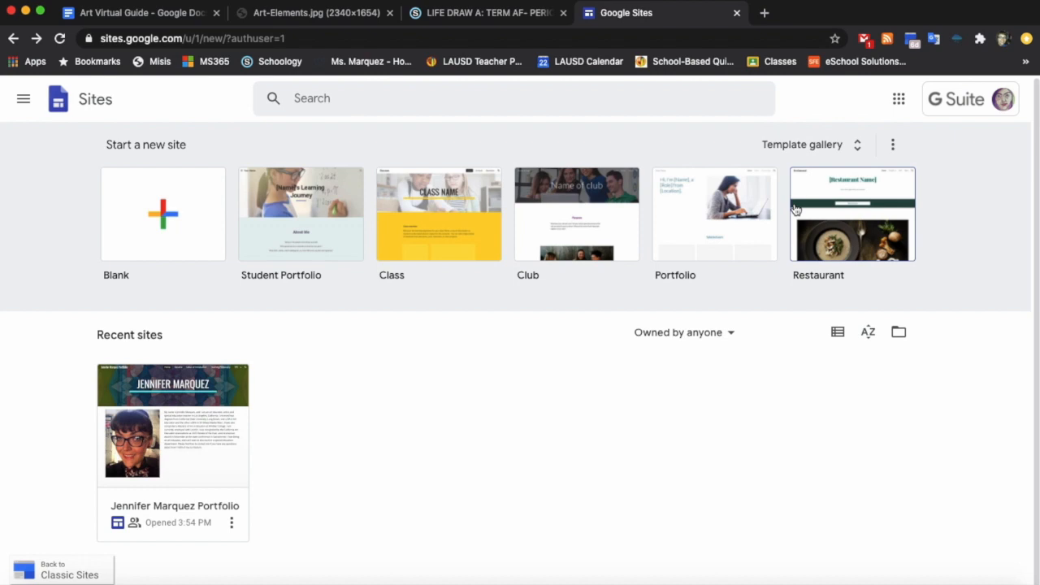
Create a blank site and name it with the owner's first name followed by "'s Art Portfolio"
click(169, 217)
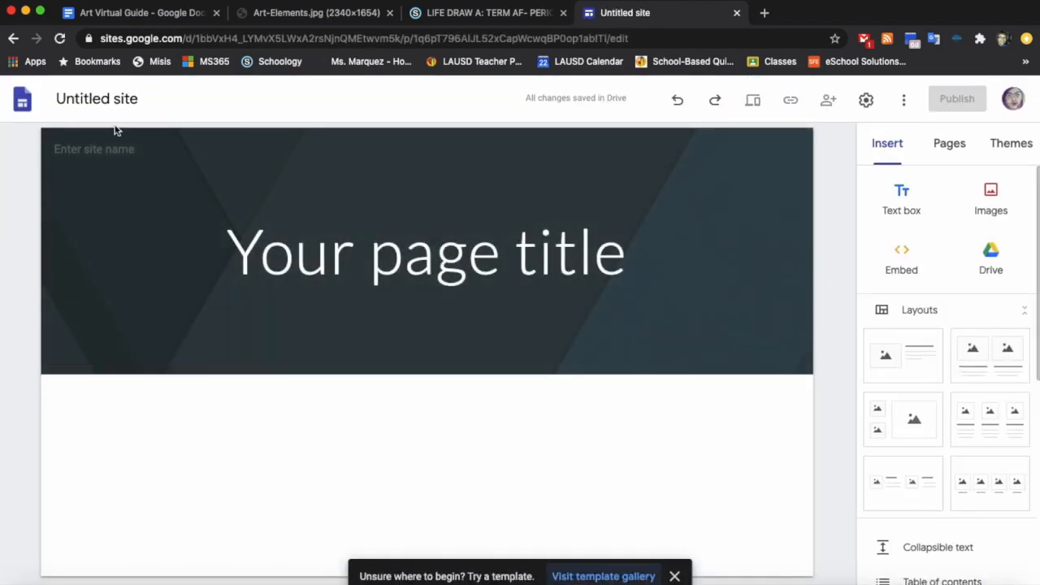
click(106, 102)
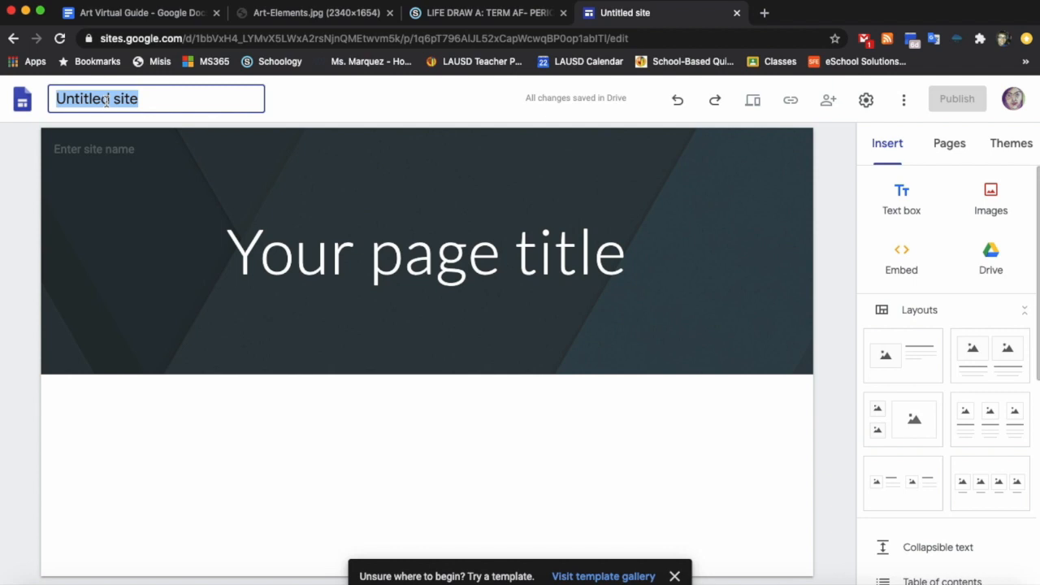
text(J)
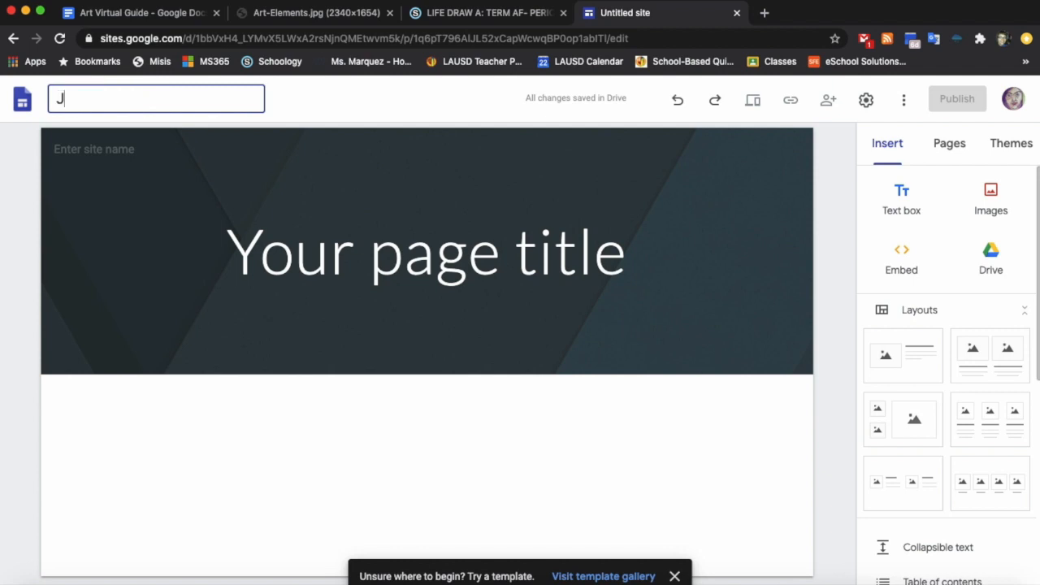
text(ennifer's Art Portfolio)
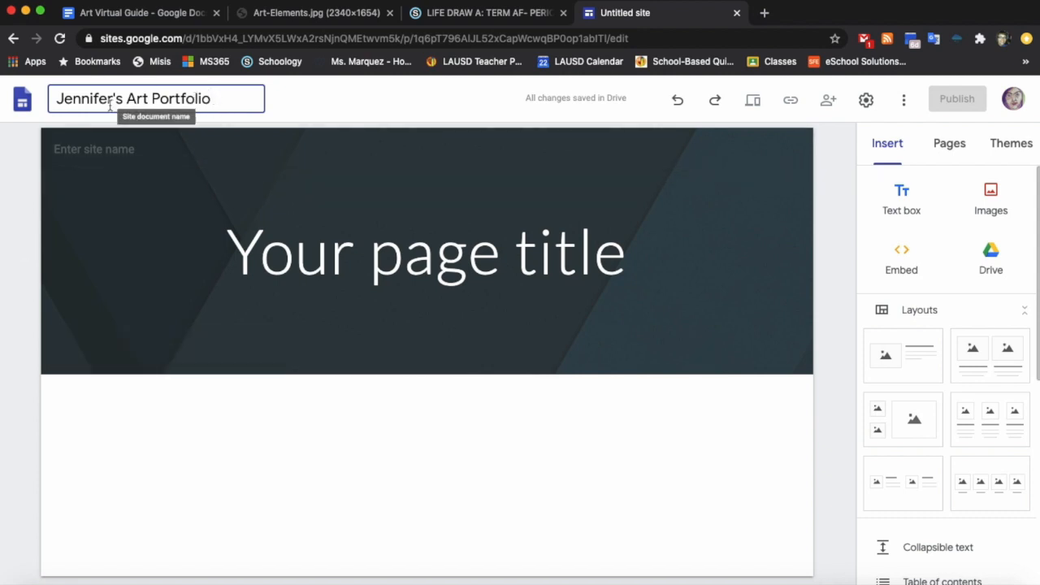
Replace the placeholder page title with the owner's first name followed by "'s Art Portfolio"
click(319, 252)
triple_click(320, 252)
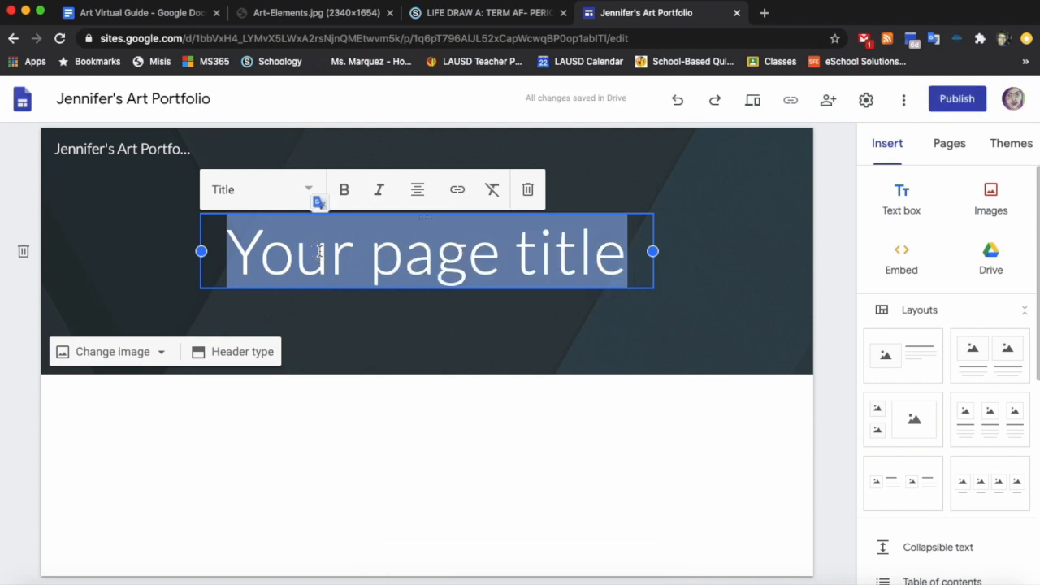
text(Jennif)
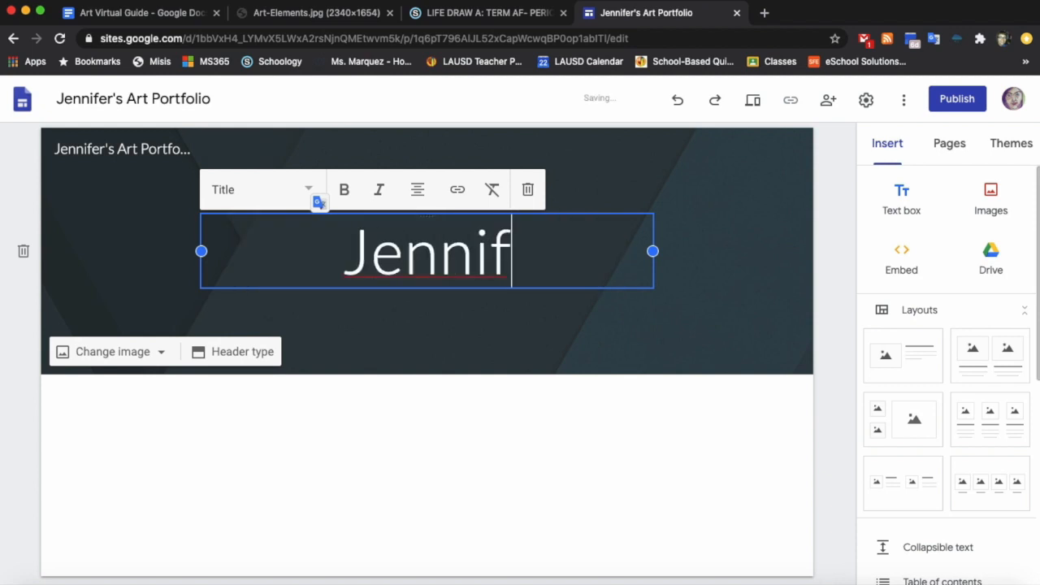
text(er's )
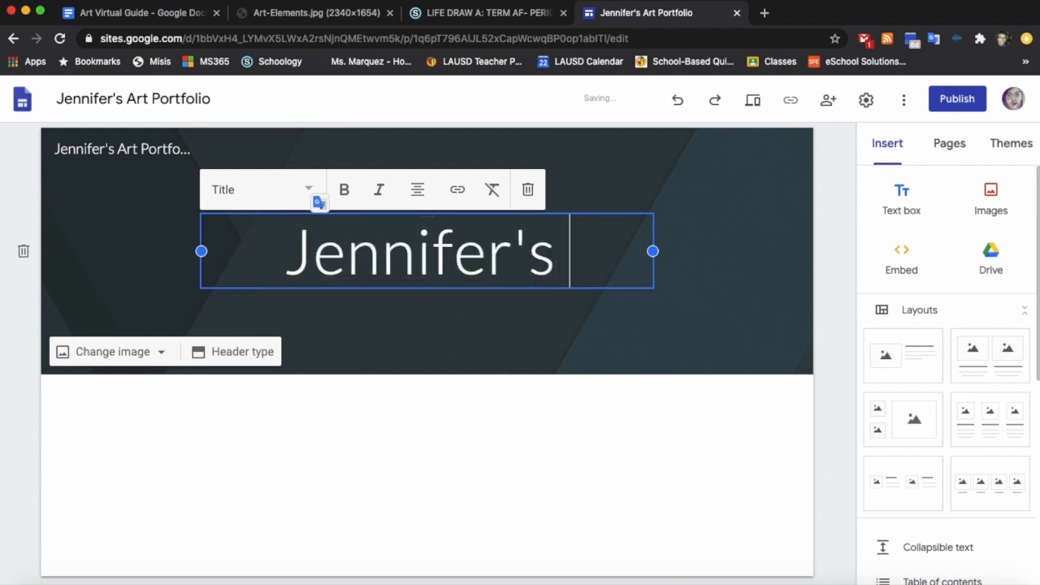
text(Portfolio)
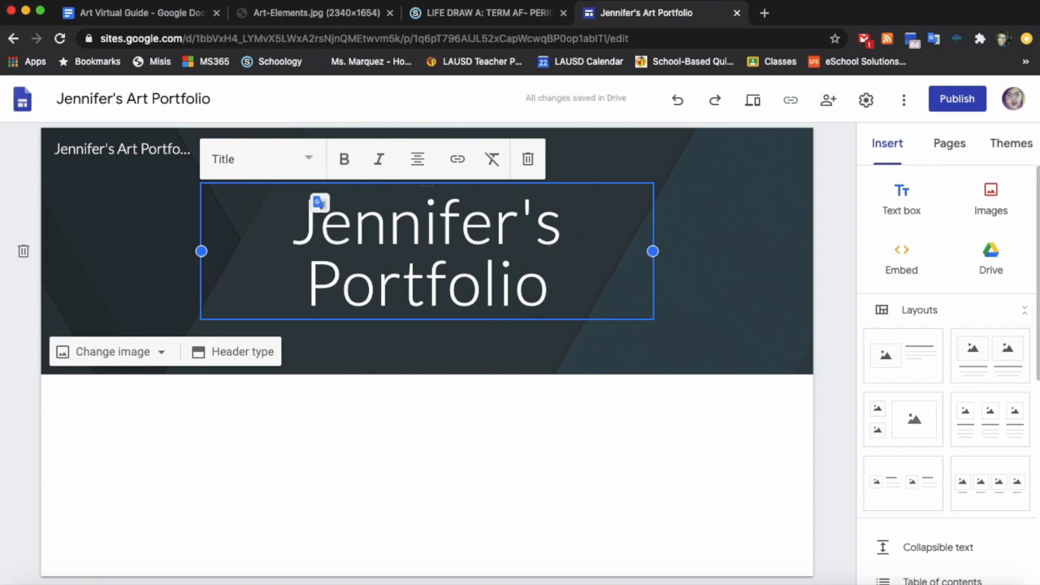
click(304, 279)
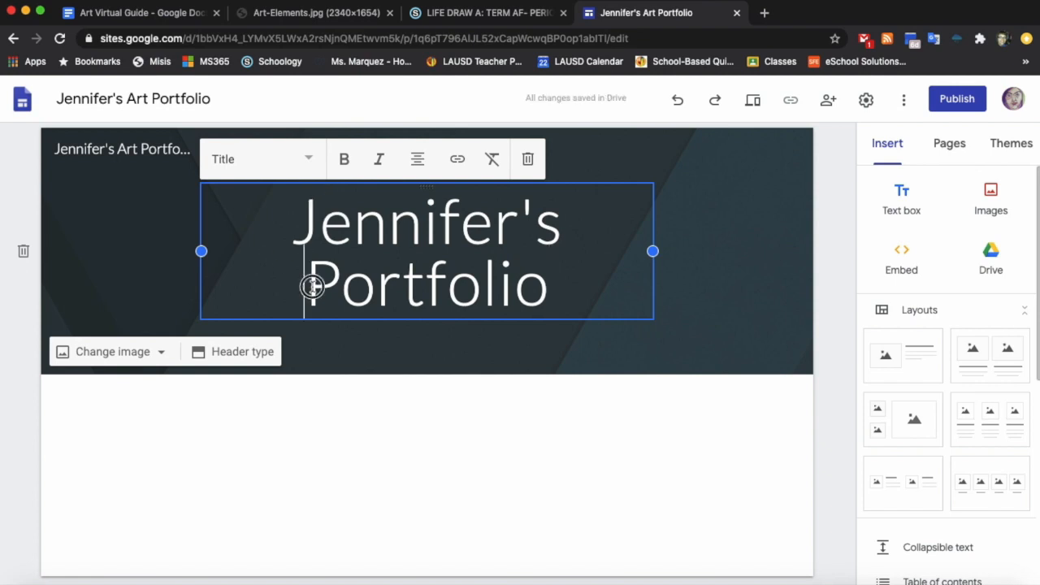
text(Art)
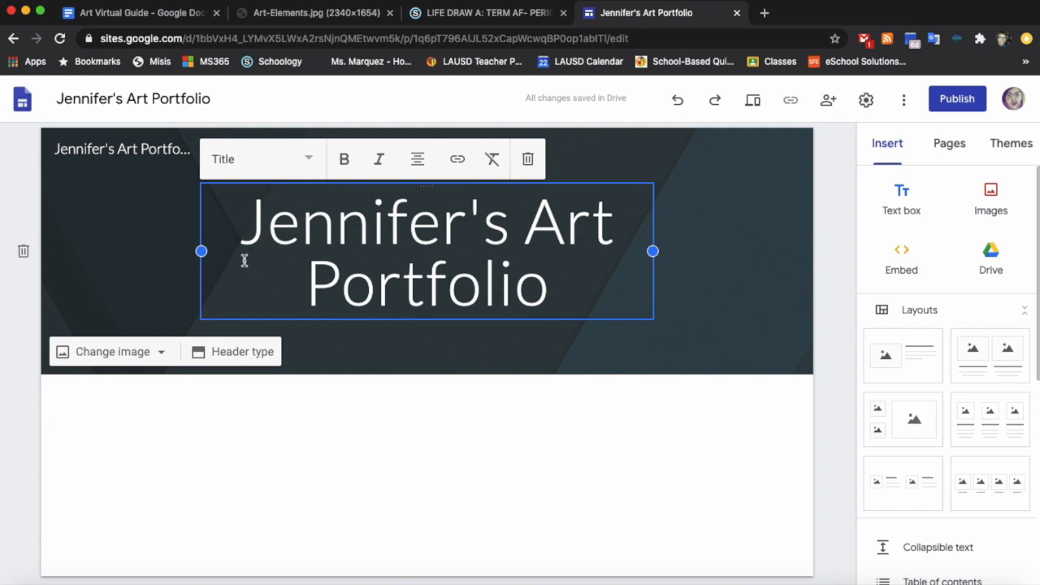
Widen the page title's text box on both sides until the title fits on a single line
drag(201, 251, 181, 251)
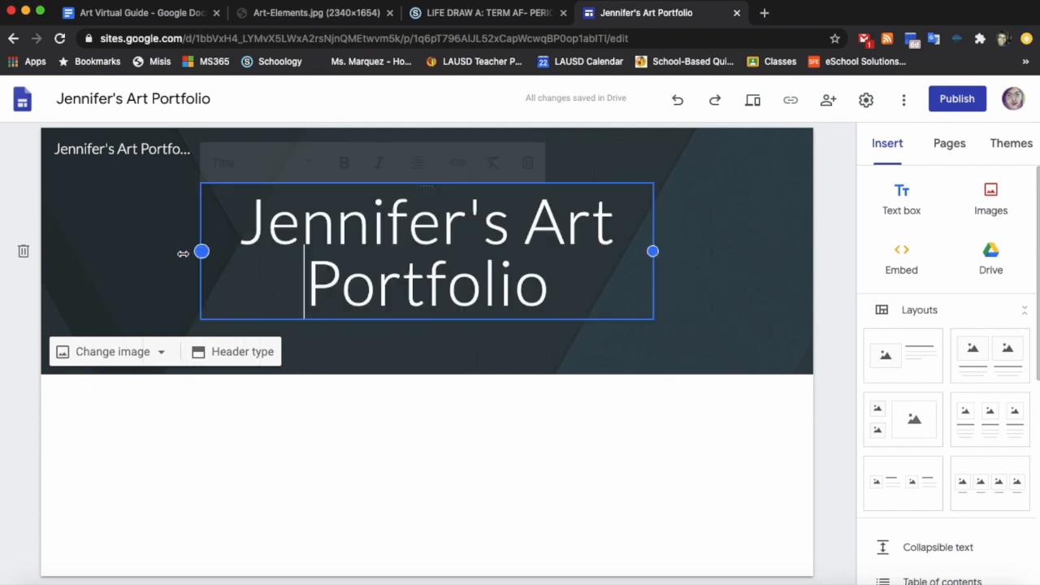
drag(652, 251, 669, 251)
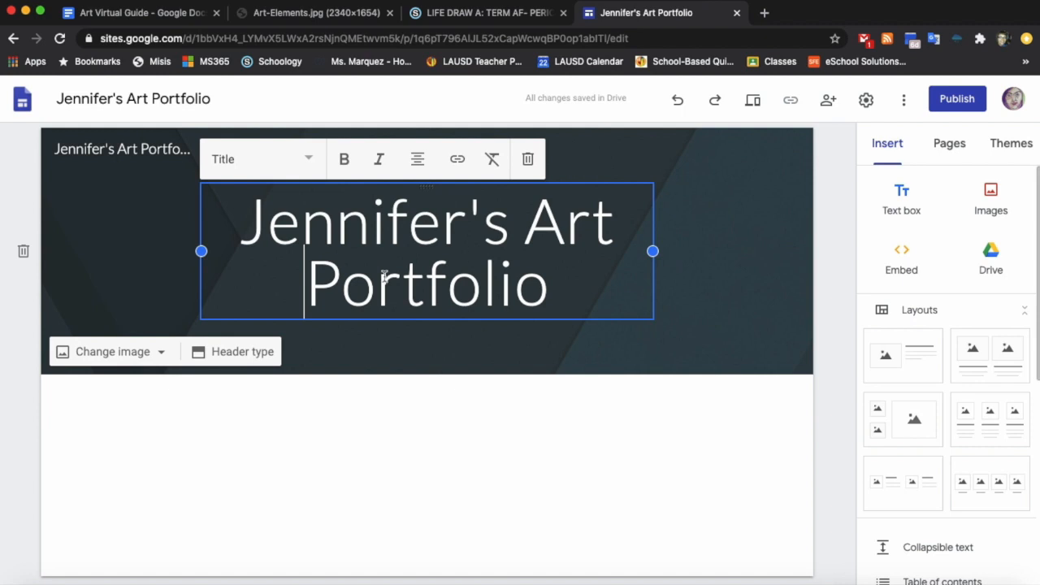
drag(201, 251, 84, 249)
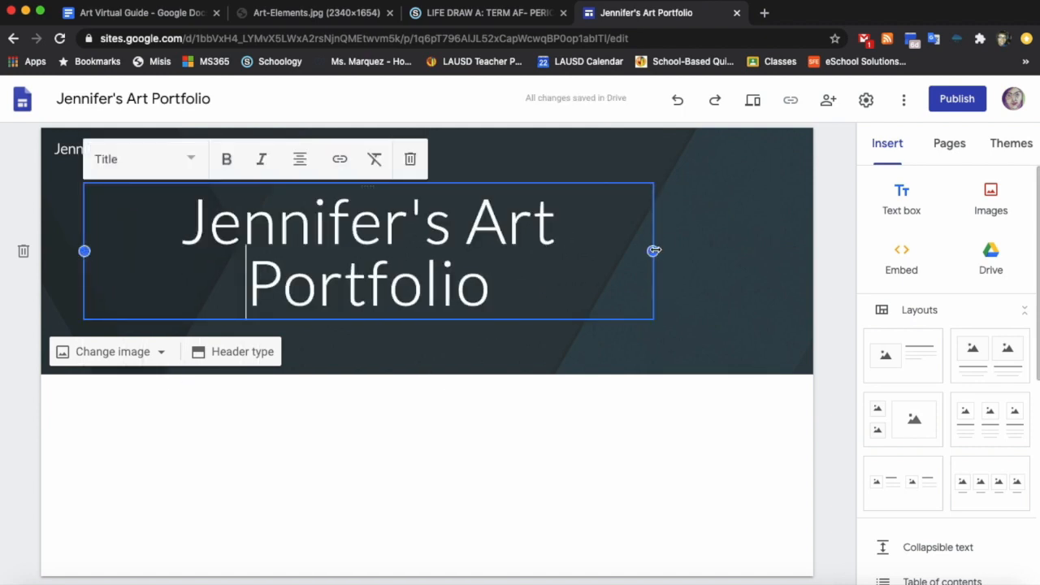
drag(651, 251, 769, 251)
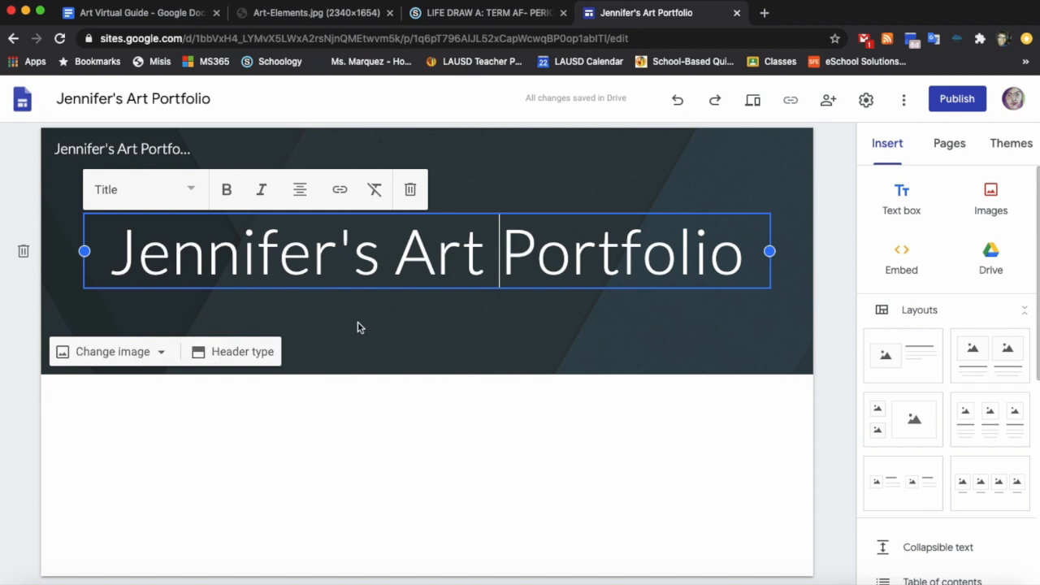
Try the Large banner and Cover header types, and return the header to Banner
click(255, 350)
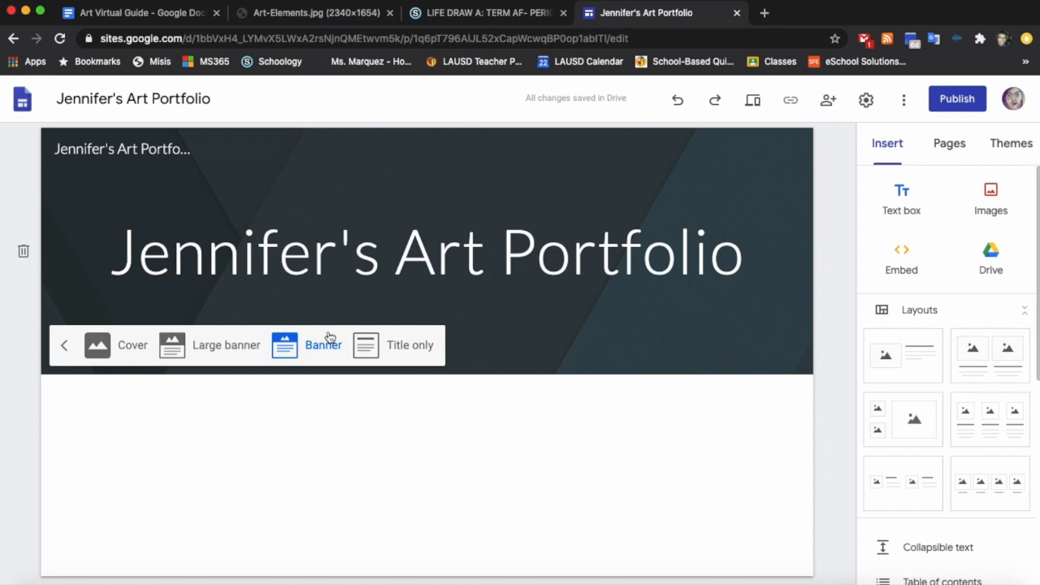
click(232, 351)
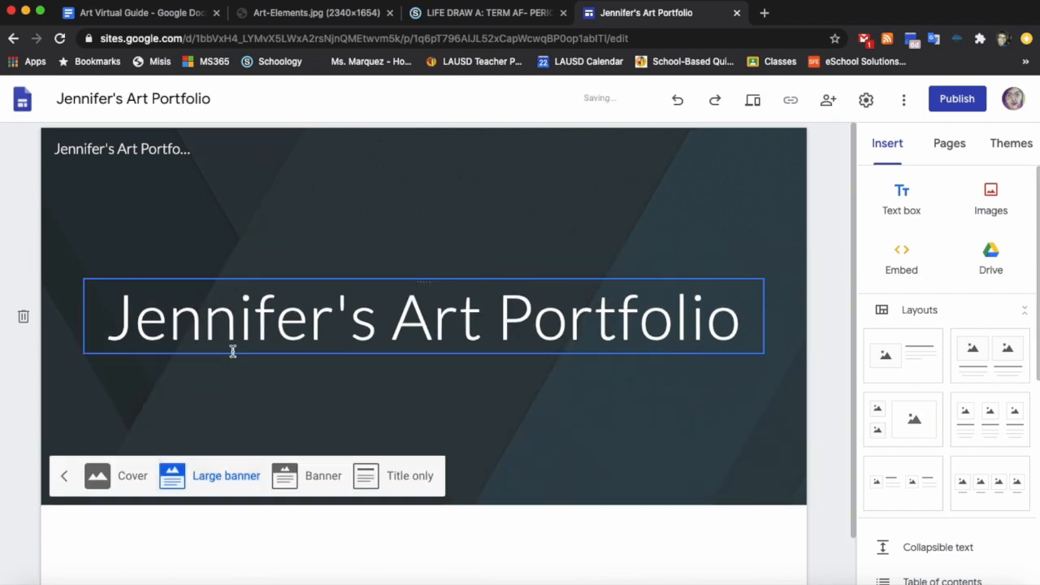
click(116, 476)
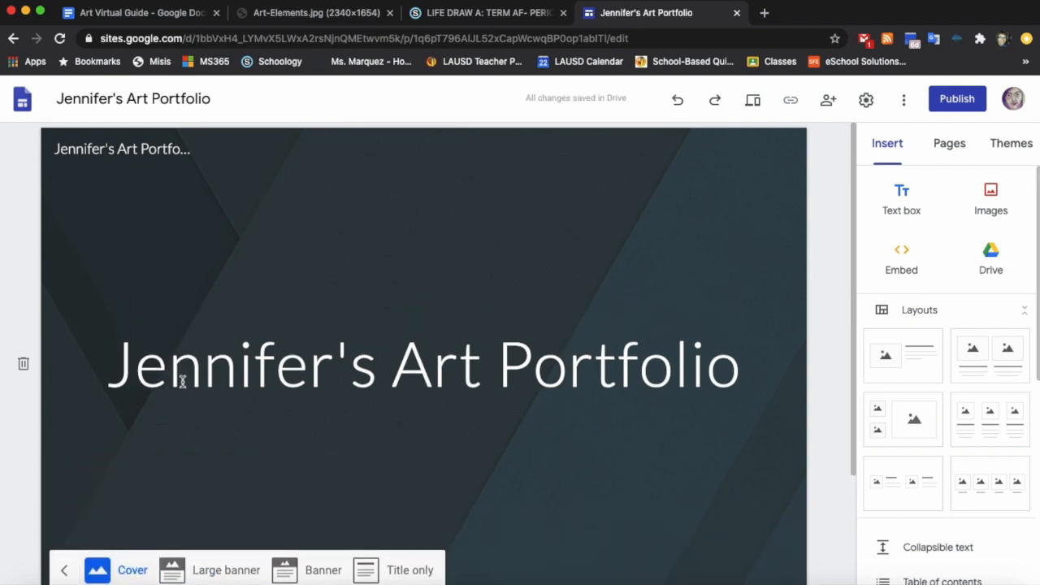
scroll(183, 375, down, 2)
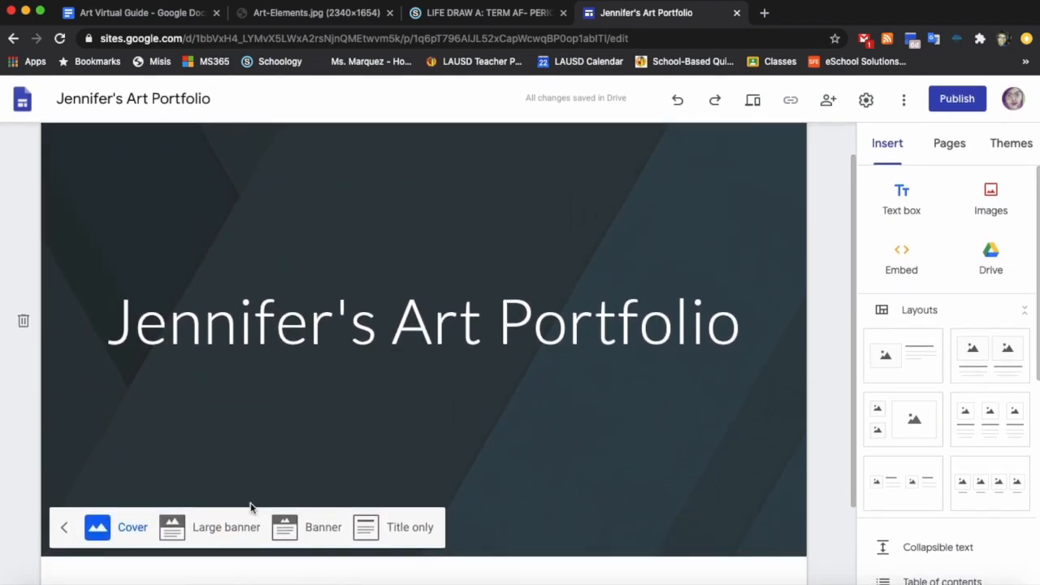
click(297, 521)
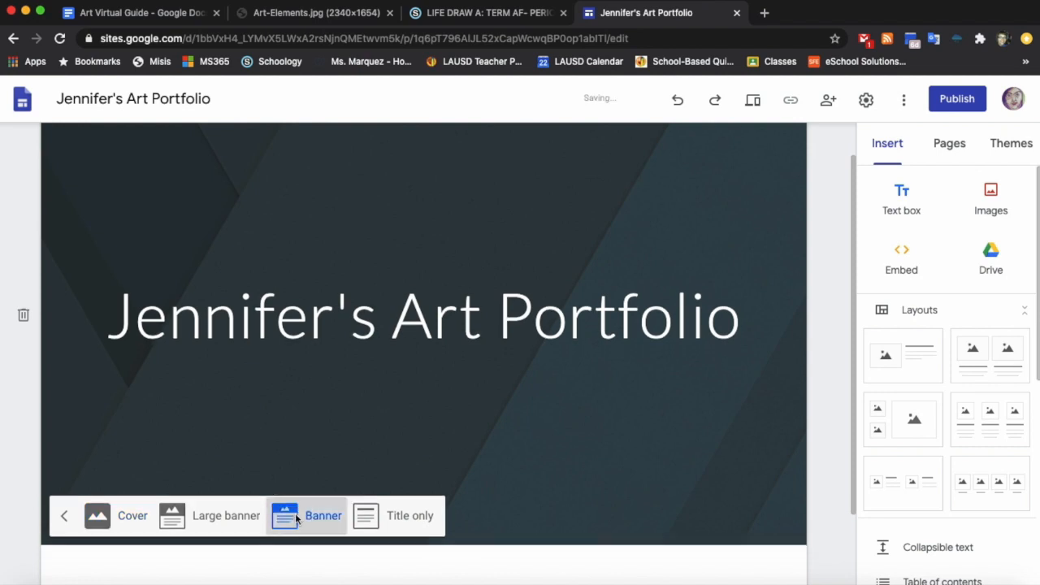
click(63, 344)
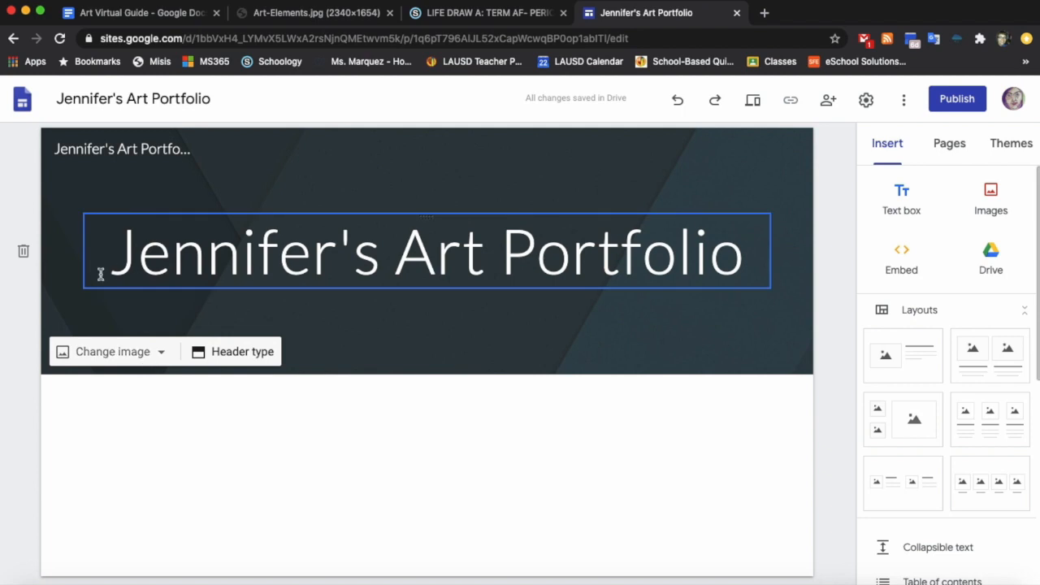
Replace the header background with the gallery's orange, red and green geometric diamond pattern
click(133, 354)
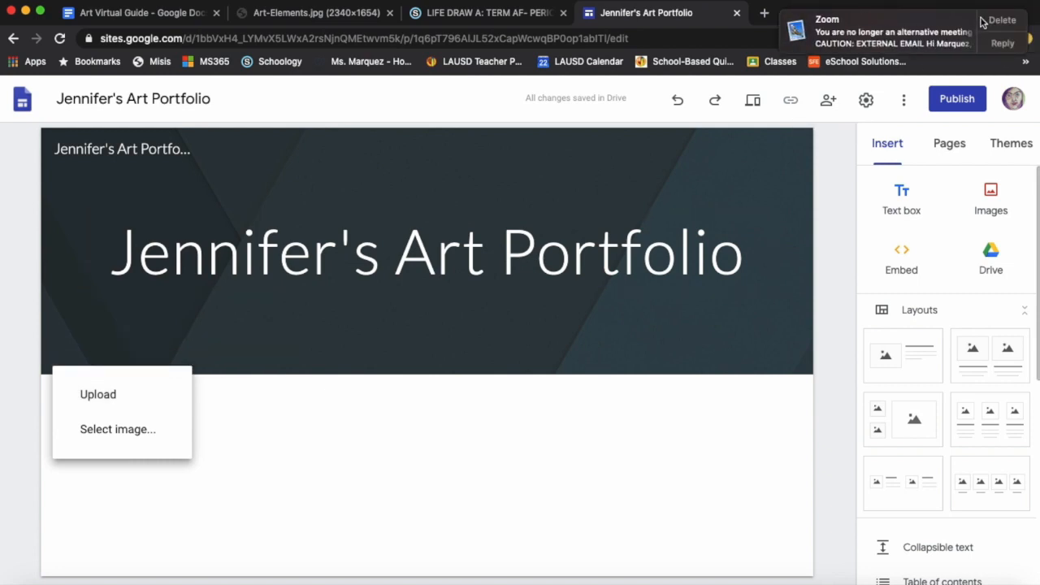
click(993, 23)
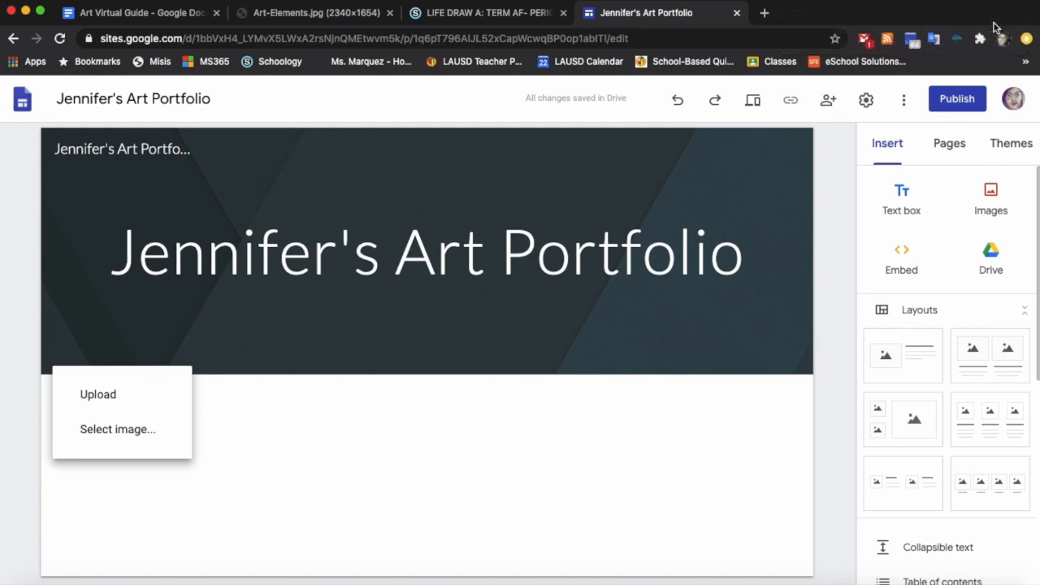
click(149, 433)
scroll(436, 406, down, 5)
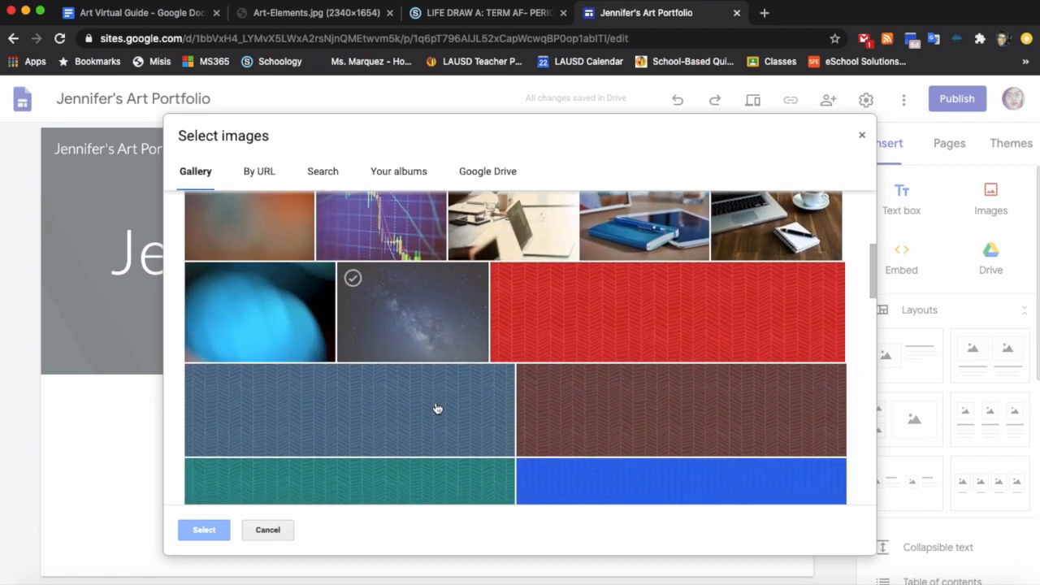
scroll(436, 408, down, 10)
scroll(436, 408, down, 10)
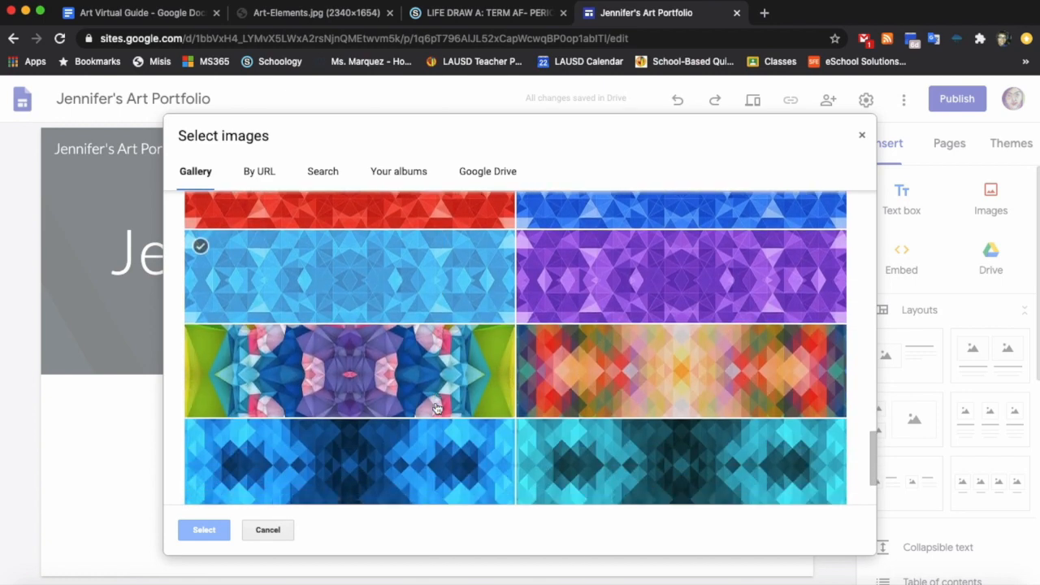
click(567, 392)
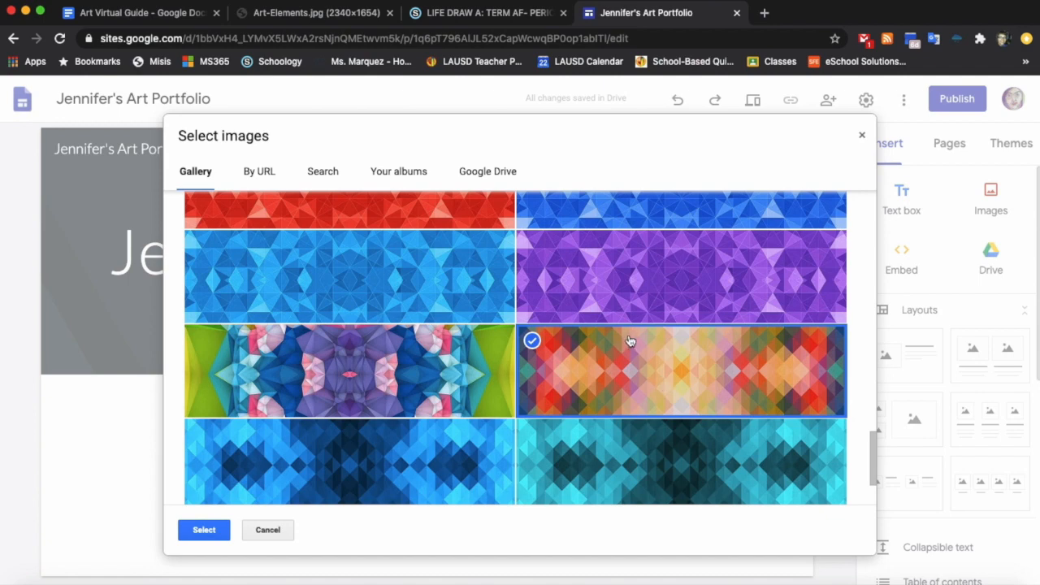
scroll(629, 341, down, 2)
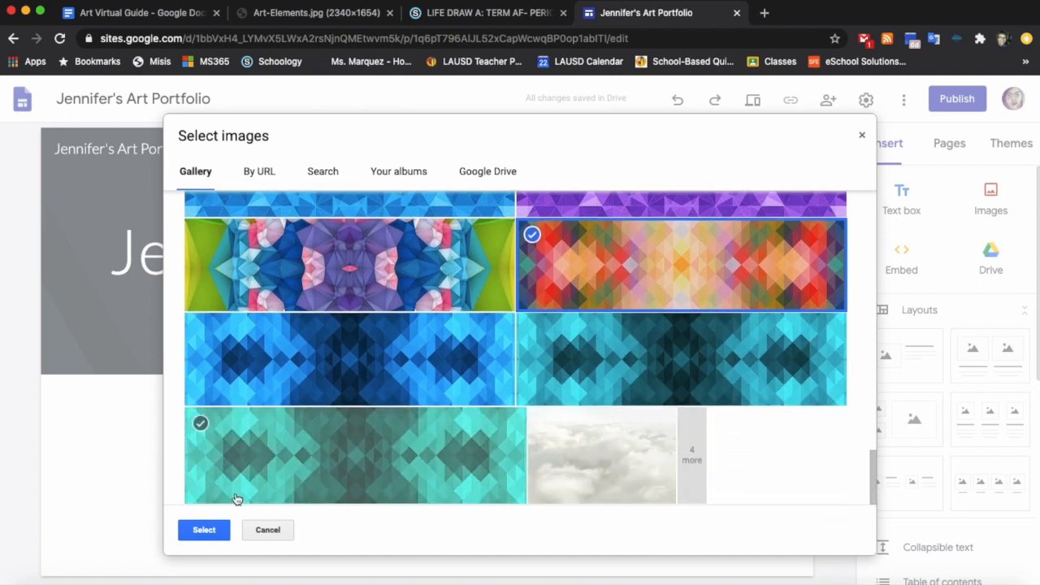
click(206, 530)
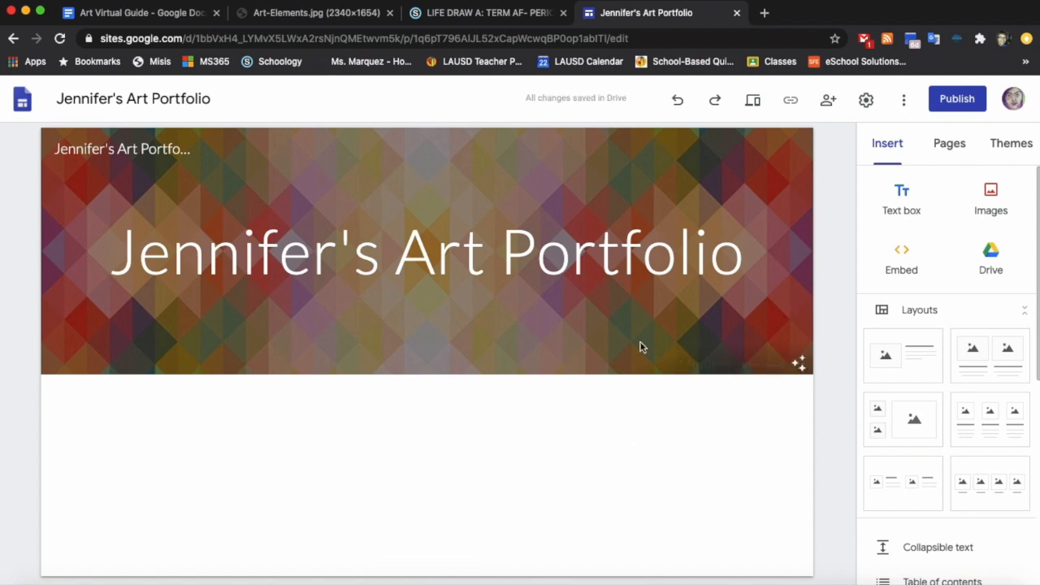
mouse_move(661, 368)
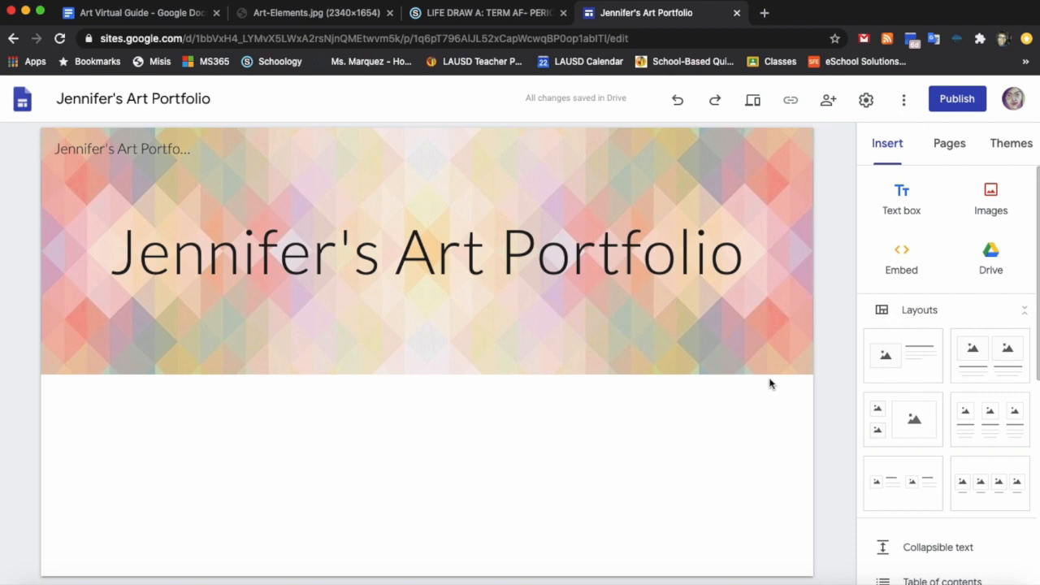
Publish the site at a web address made of the owner's first name and "s-art-portfolio", and copy the published site link
click(969, 105)
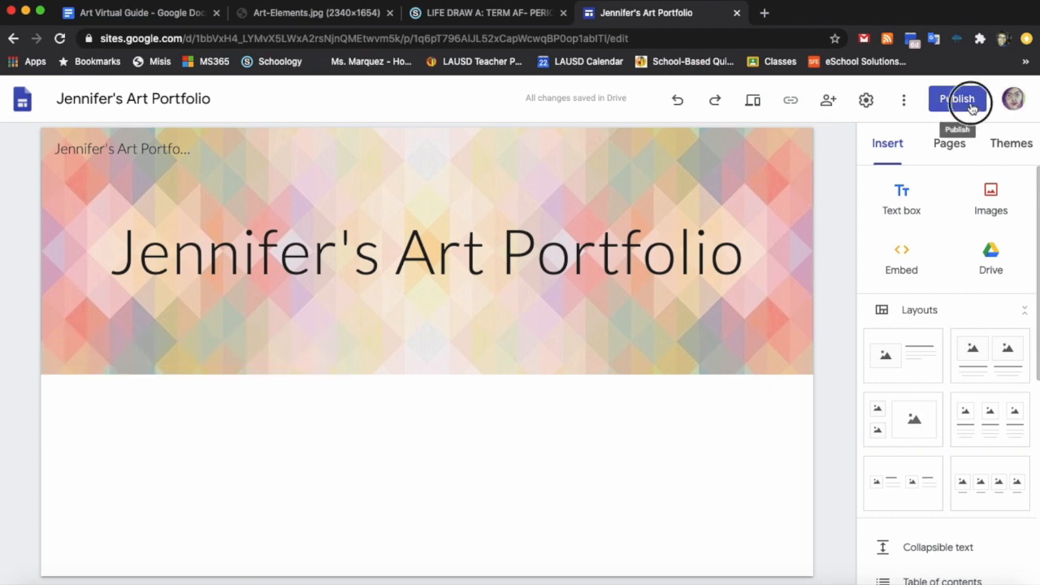
click(969, 105)
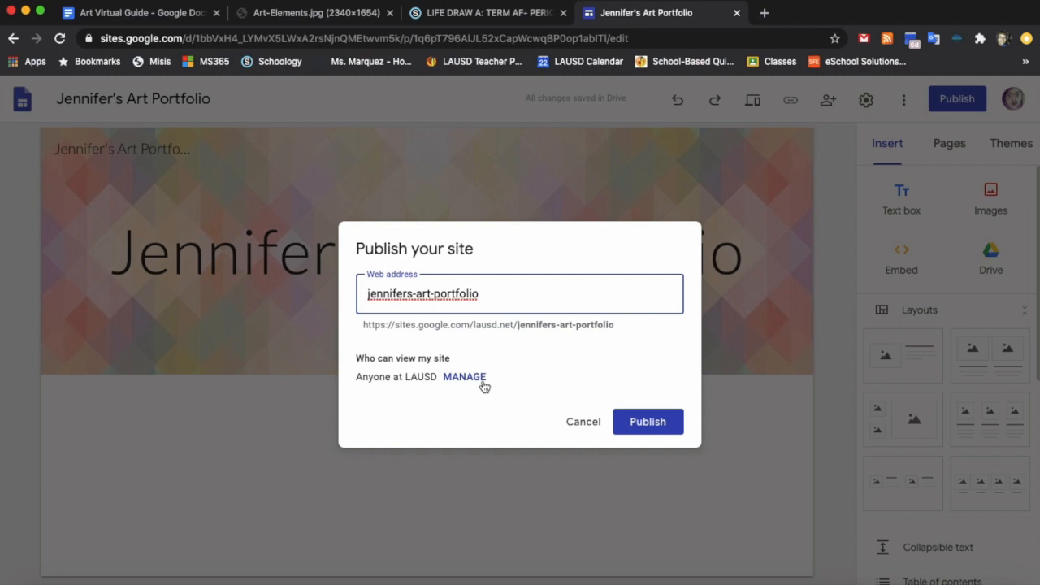
click(642, 424)
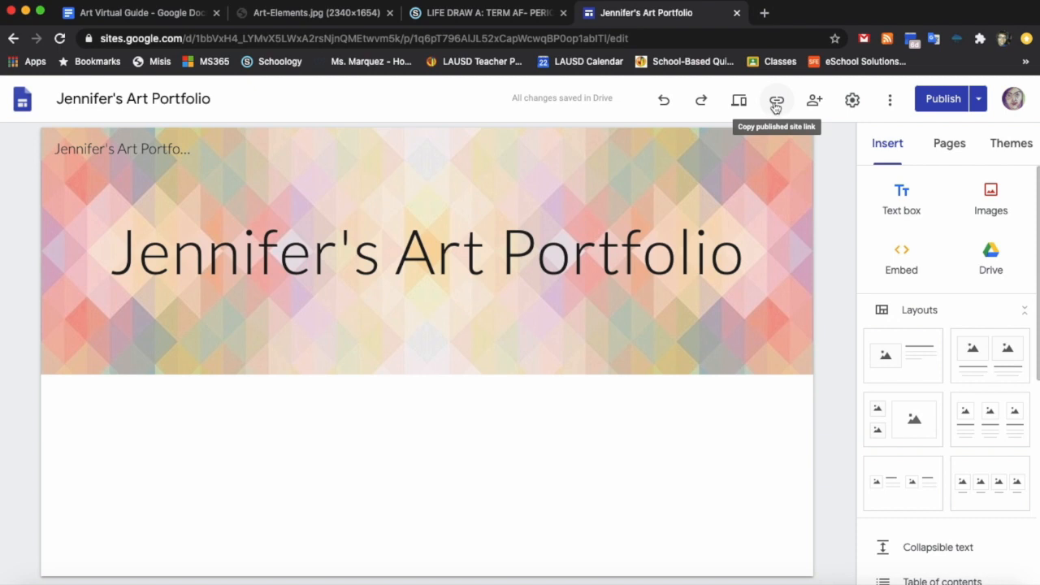
click(777, 102)
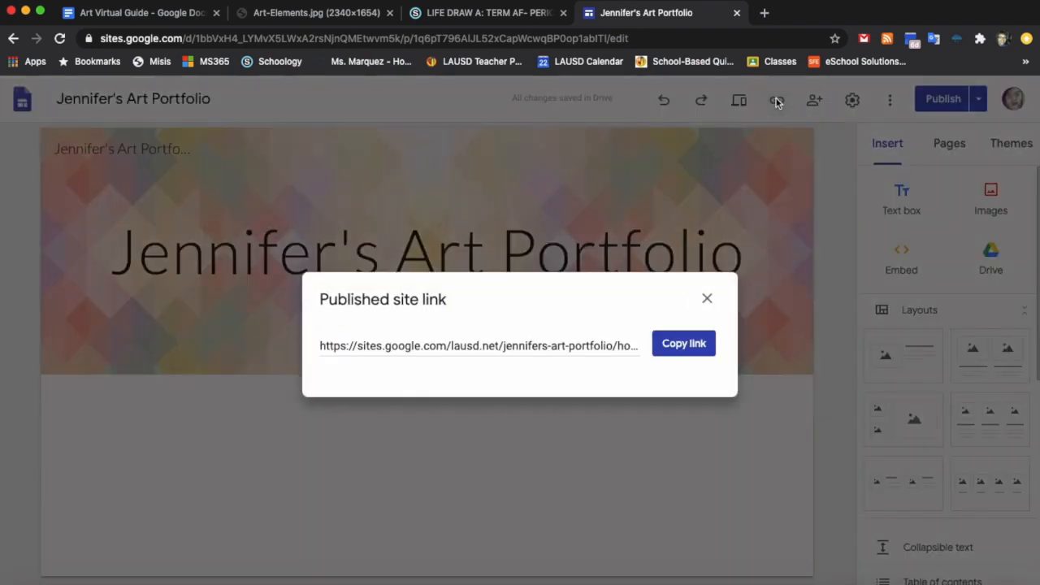
click(684, 344)
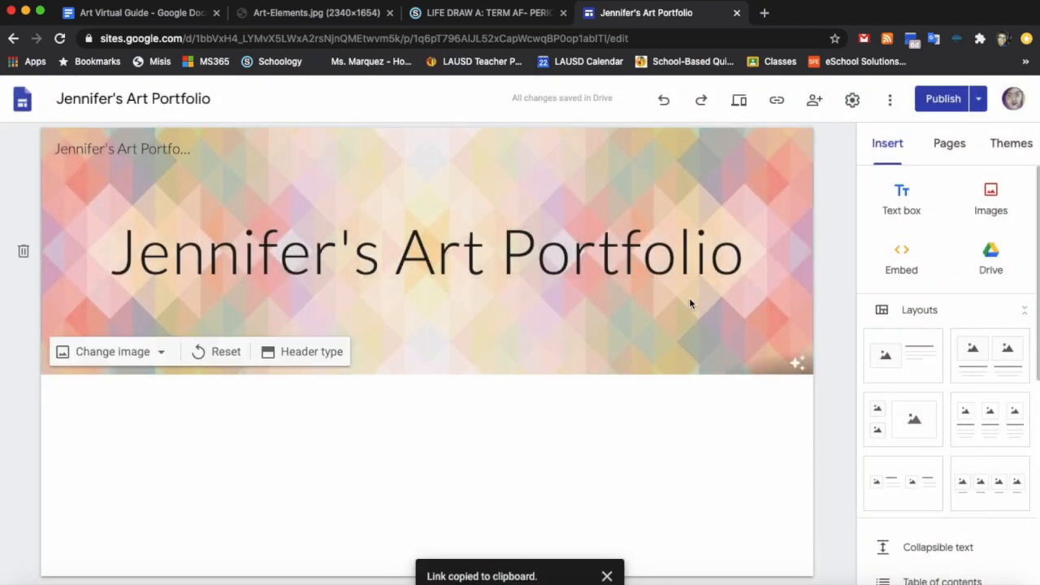